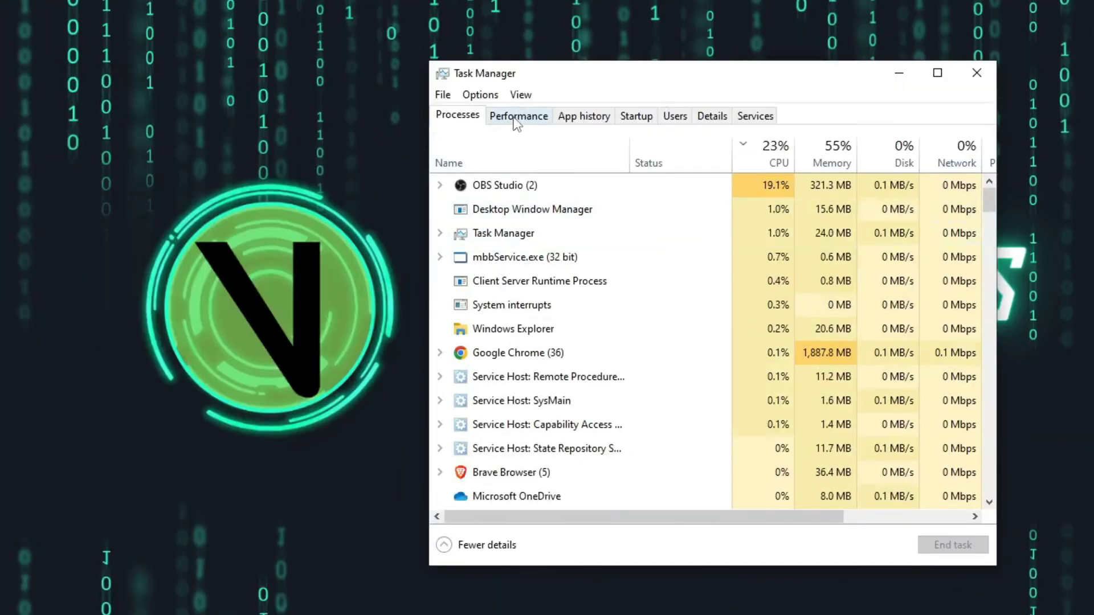
Step: Show Task Manager's Memory performance page, which reports 12 GB DDR3 at 1333 MHz
left_click(516, 115)
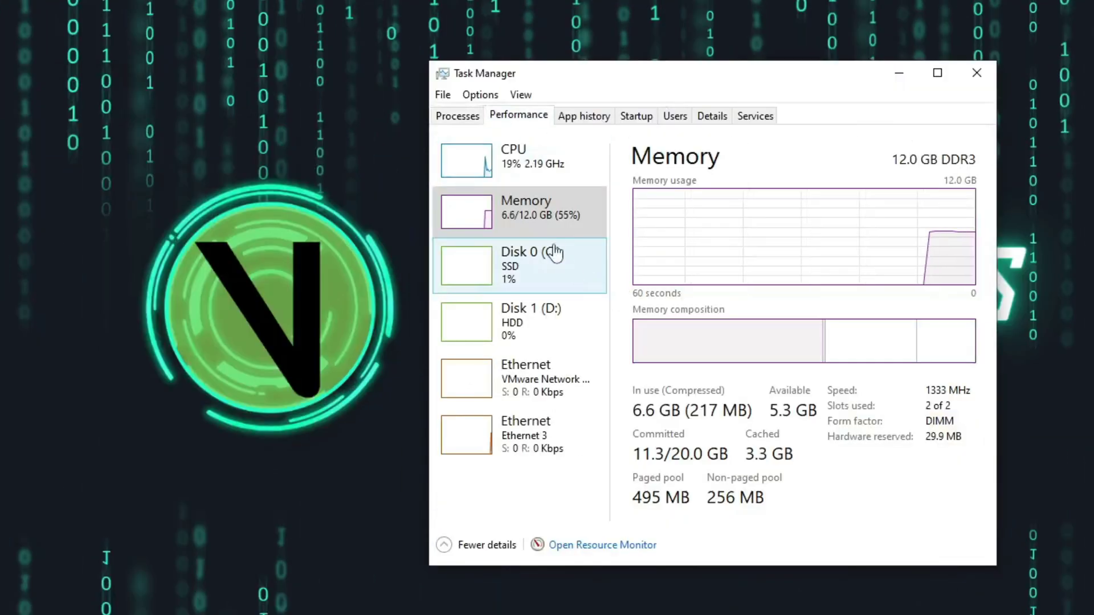
left_click(555, 227)
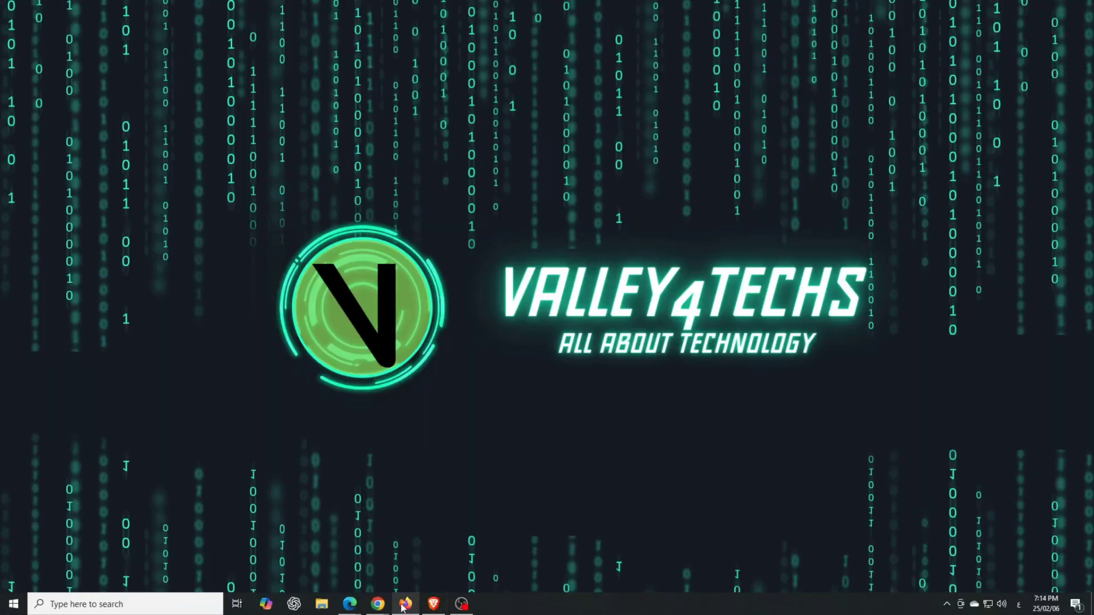
Step: Launch Firefox from the taskbar and go to the CPUID site by entering 'cpuid'
right_click(402, 608)
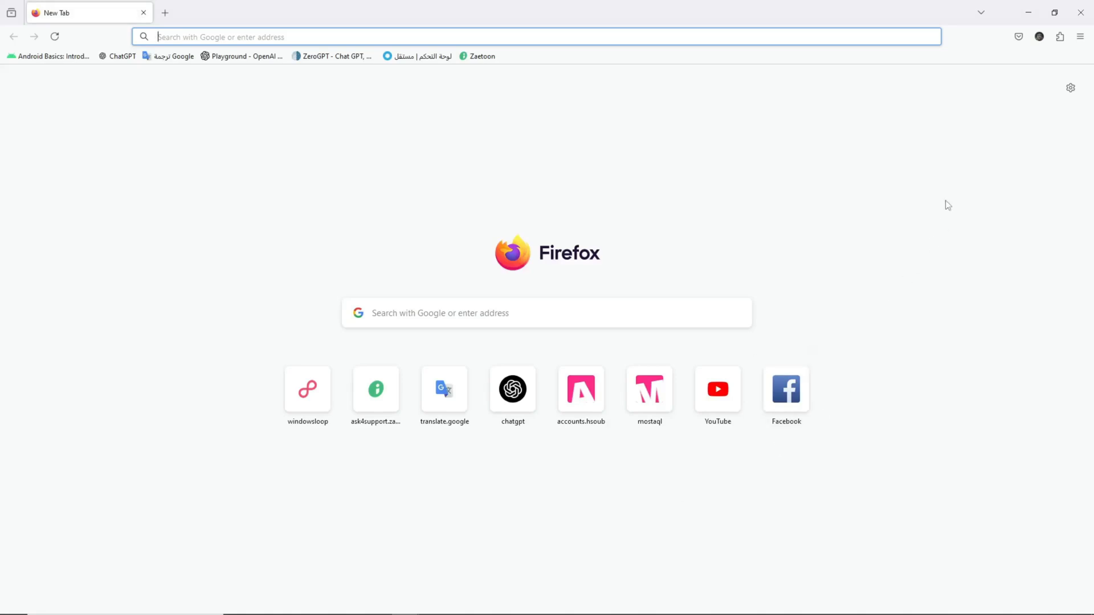
left_click(899, 85)
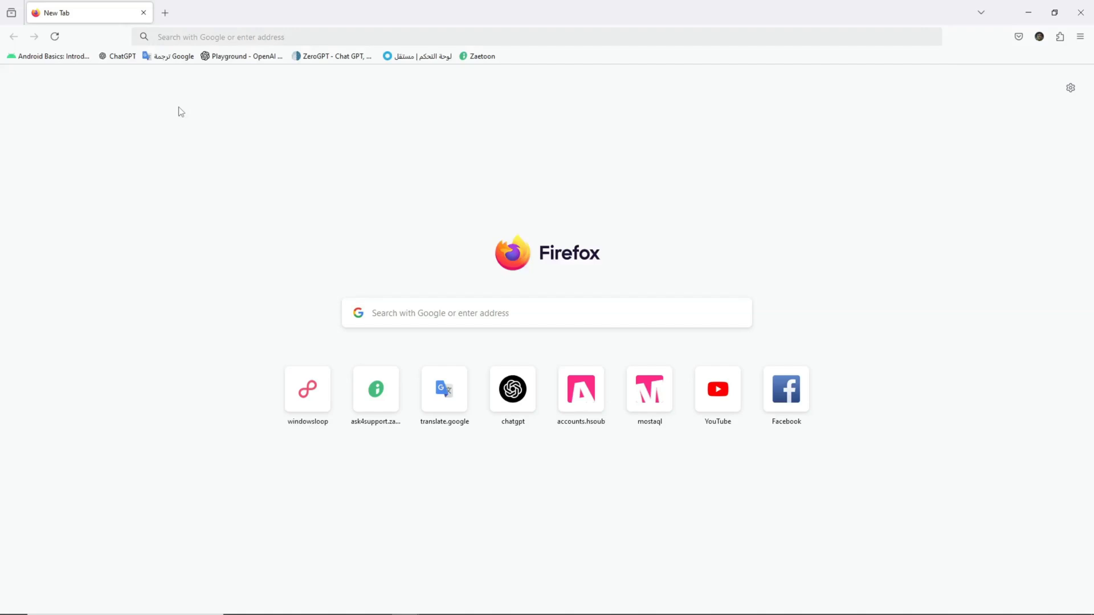
left_click(189, 35)
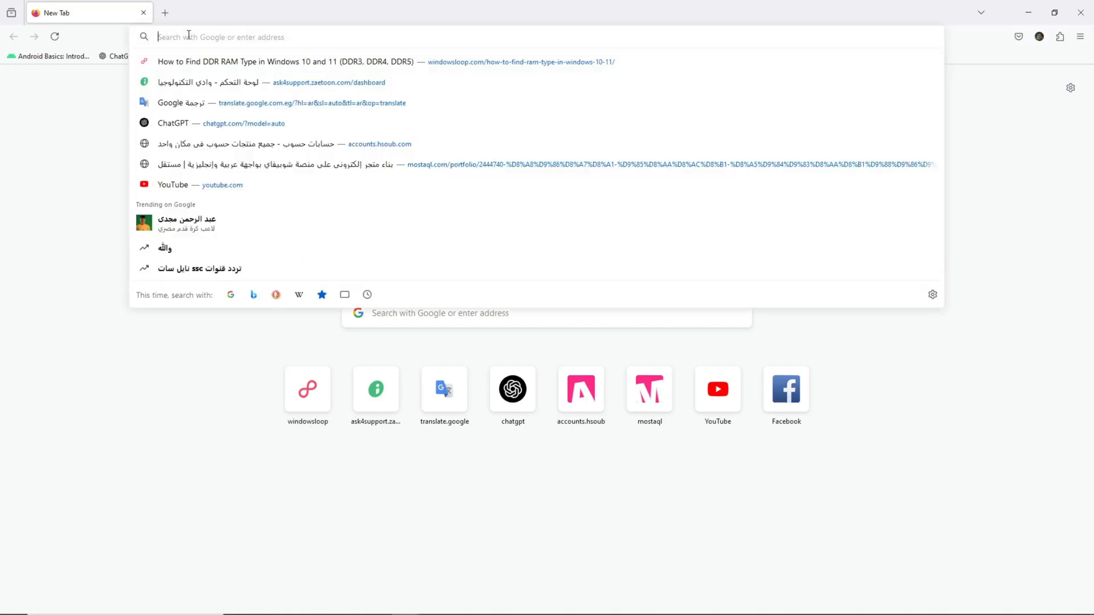
type("cp")
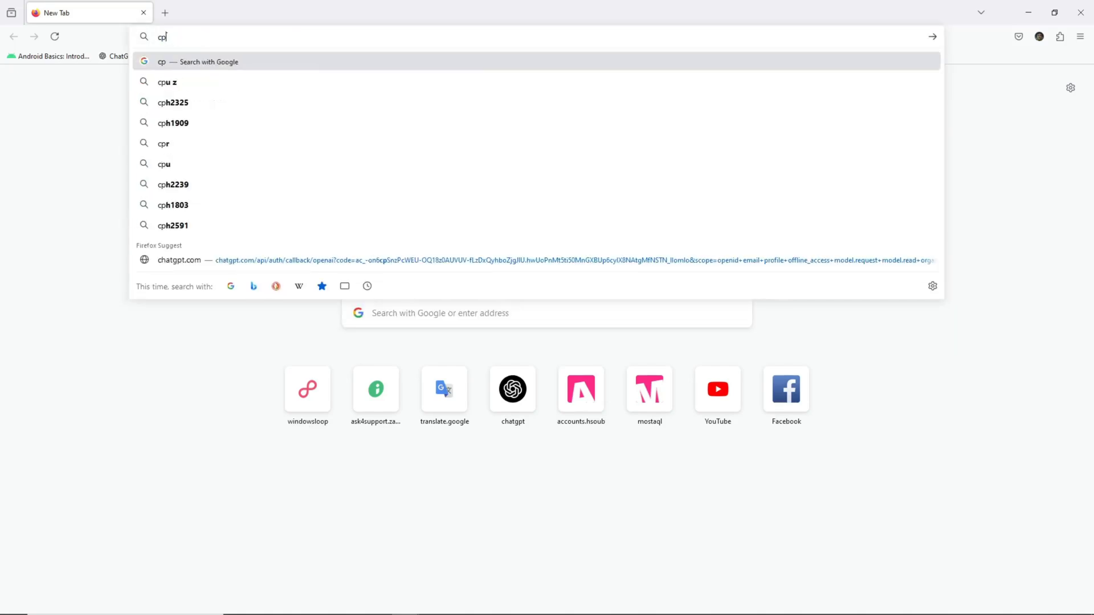
type("uid")
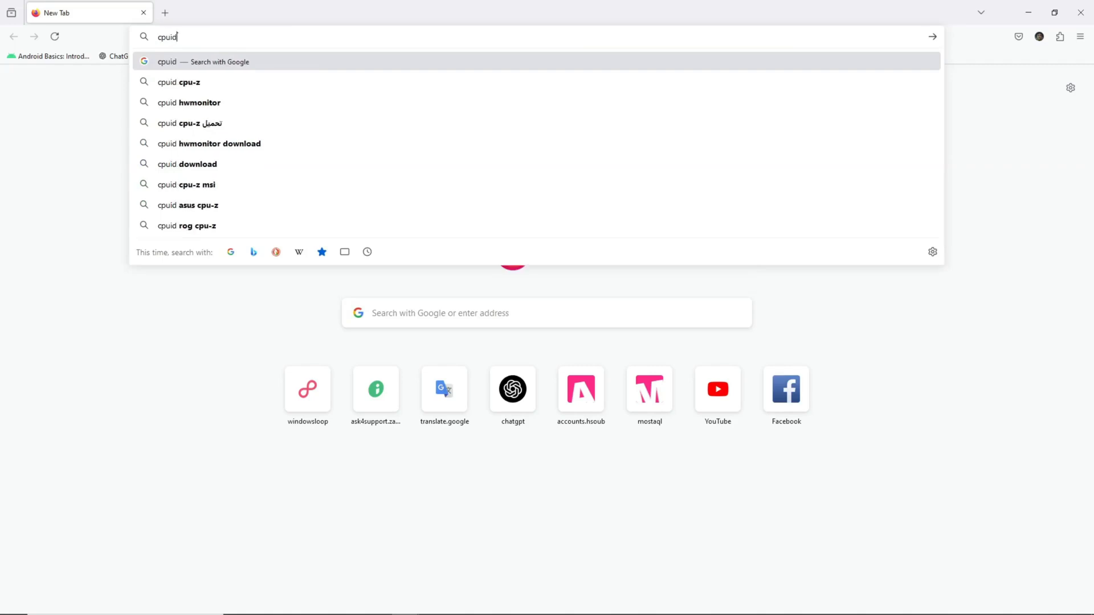
key("ctrl+Return")
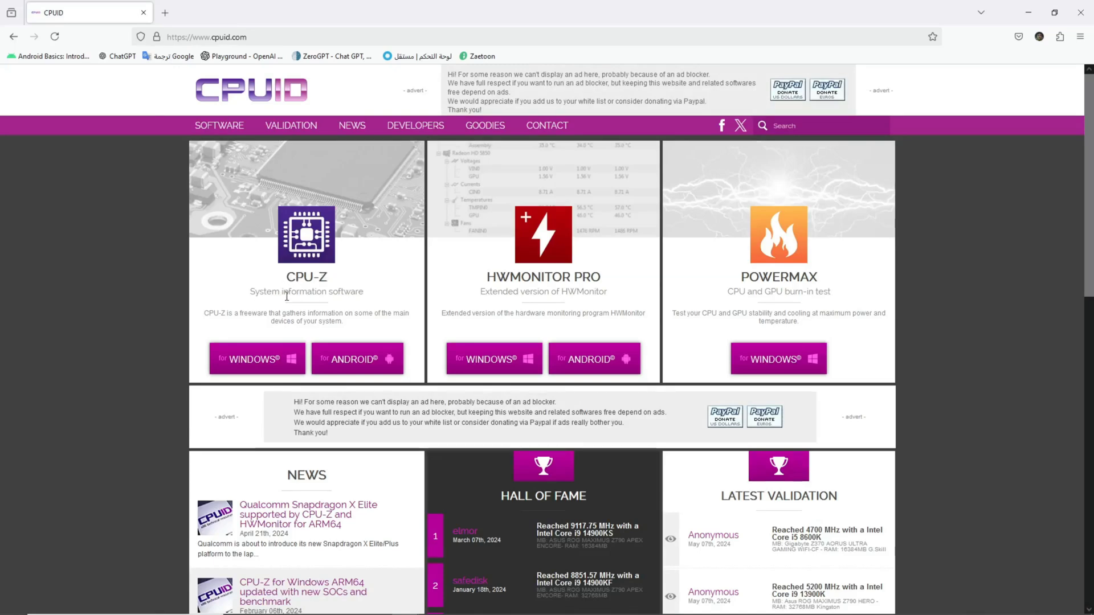
Step: From the CPU-Z for Windows page, download the ZIP English edition cpu-z_2.13-en.zip
left_click(258, 362)
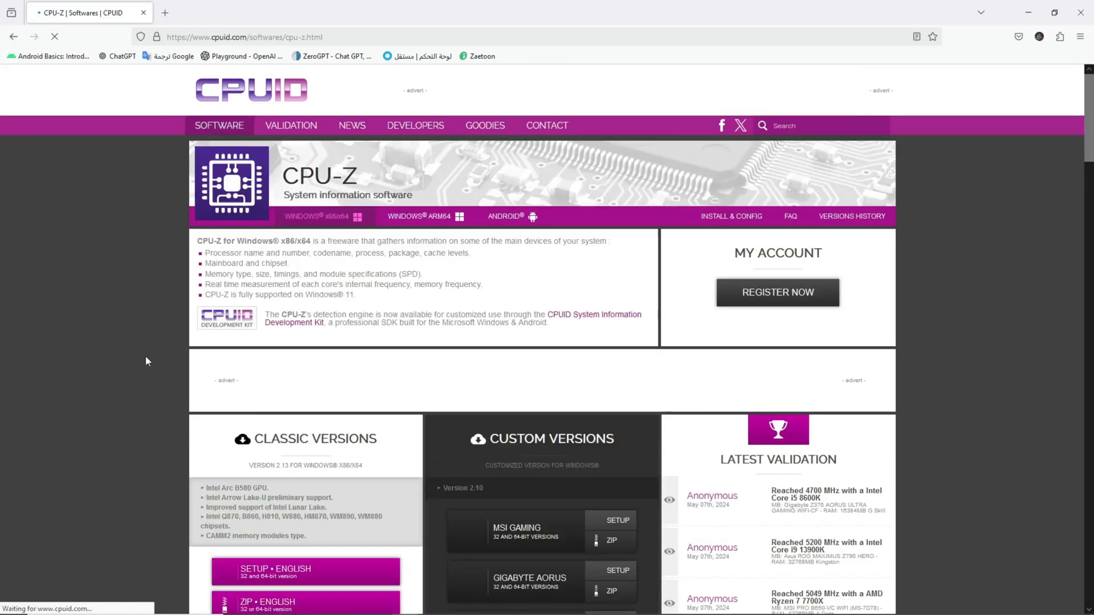
scroll(104, 342, "down", 3)
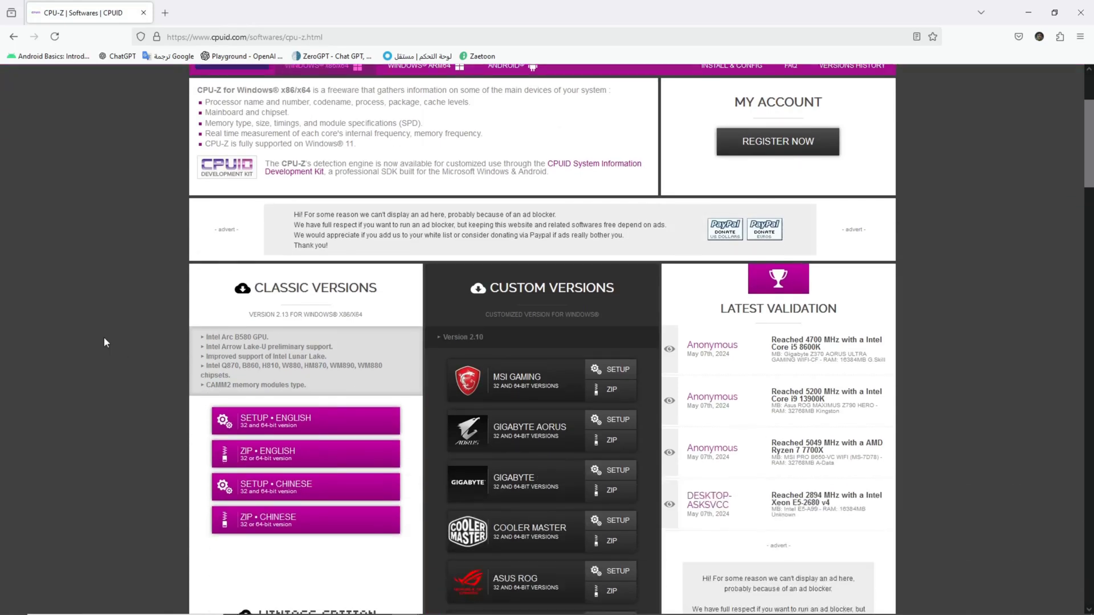
scroll(104, 341, "down", 2)
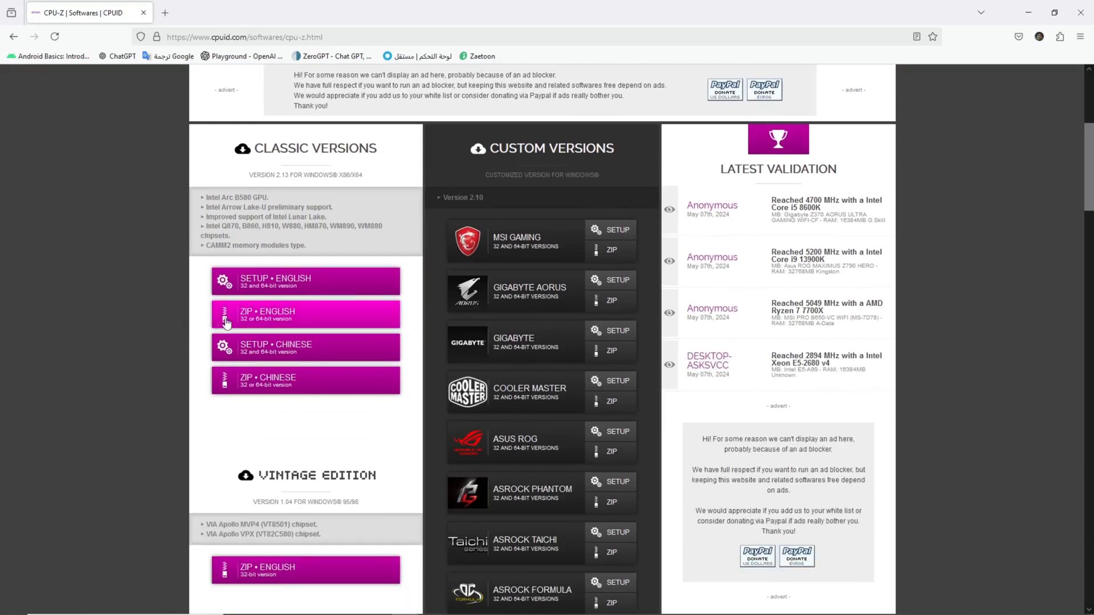
left_click(278, 315)
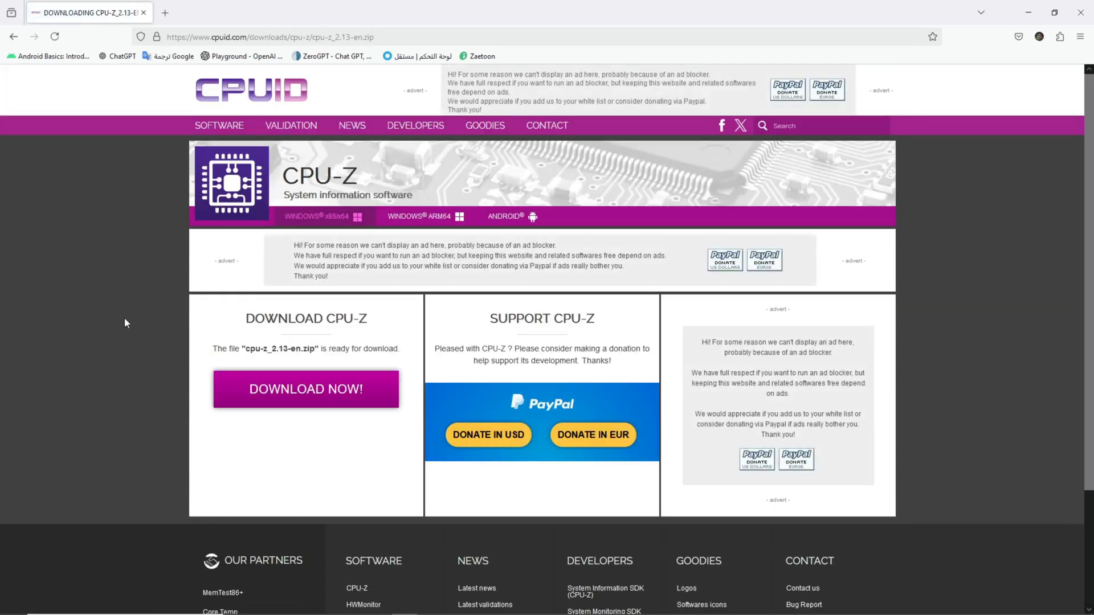
left_click(267, 397)
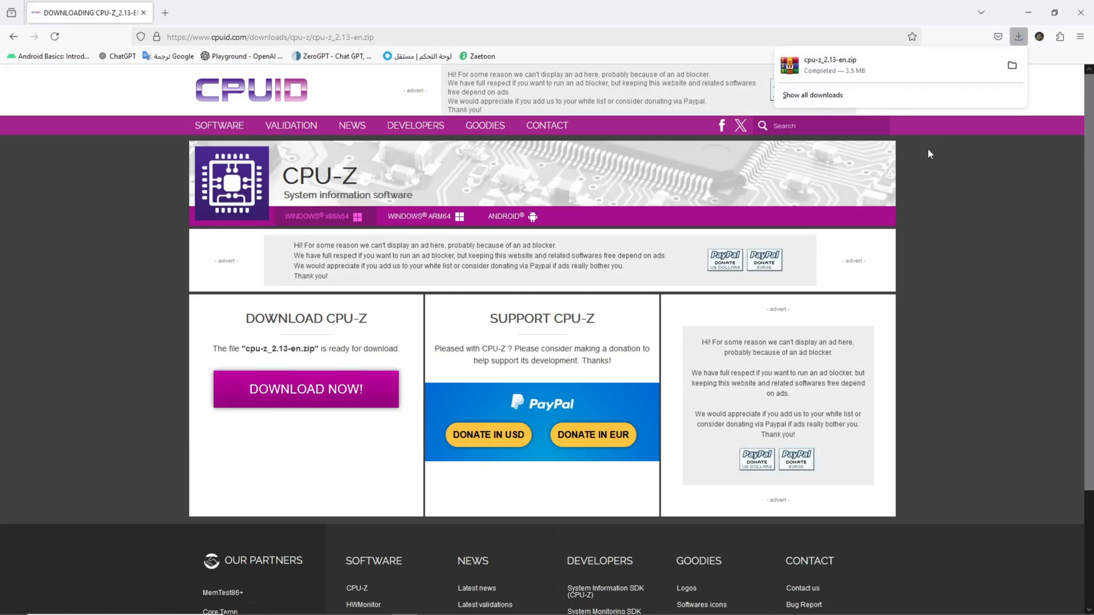
Step: Extract the downloaded CPU-Z zip and open the resulting cpu-z_2.13-en folder
left_click(1011, 65)
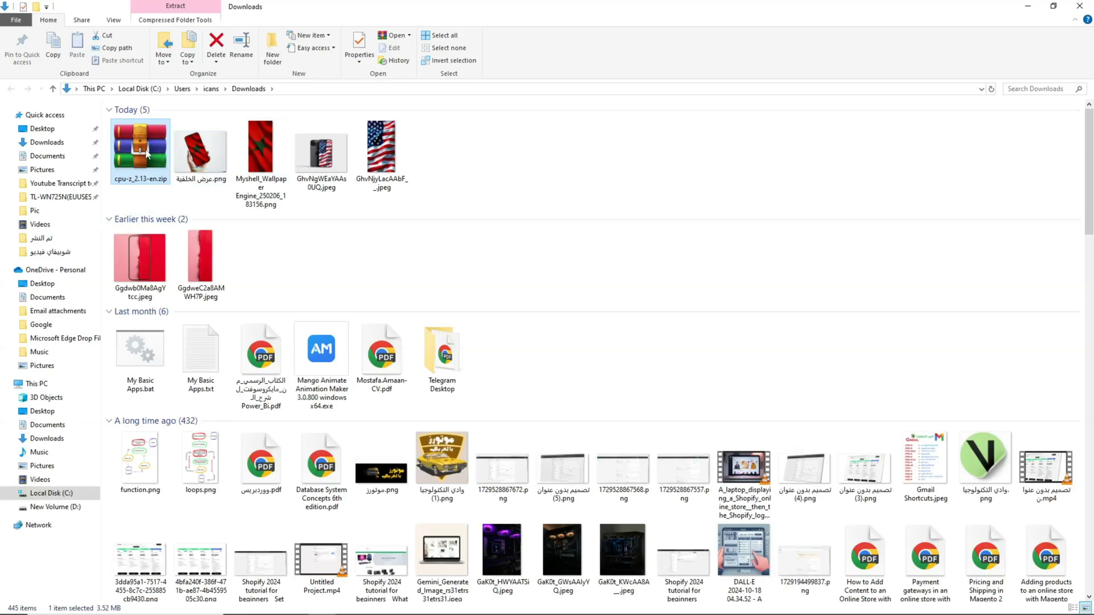
right_click(146, 150)
left_click(205, 222)
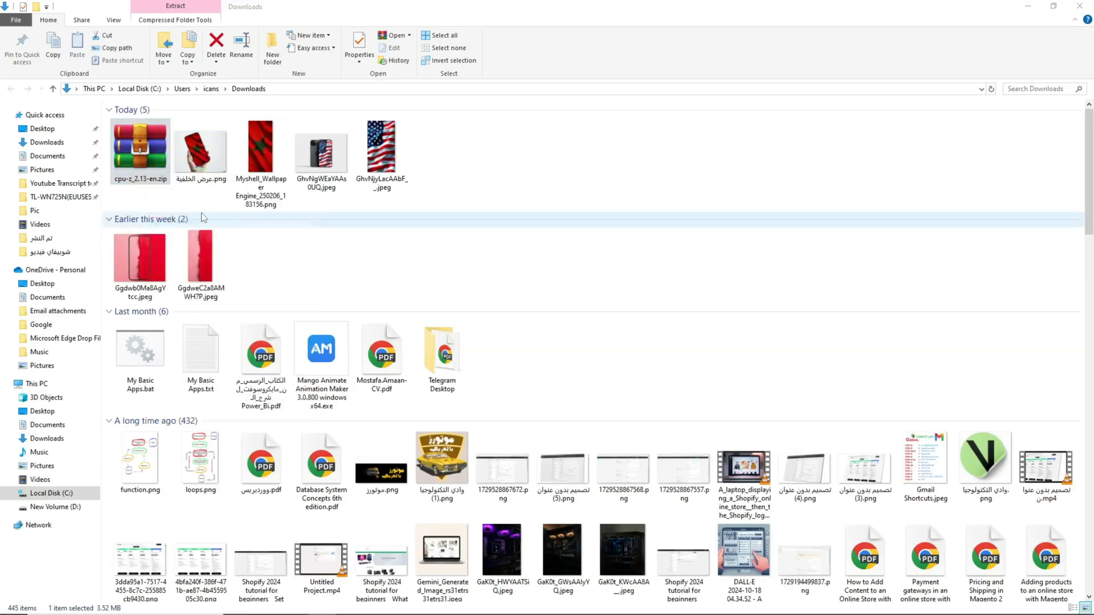
left_click(588, 430)
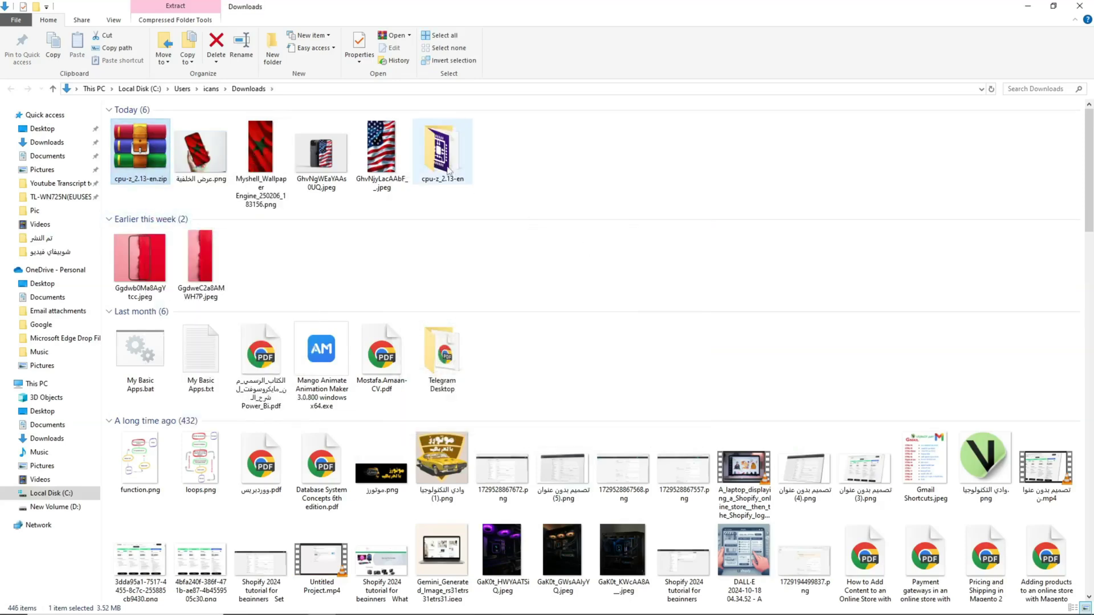
double_click(442, 149)
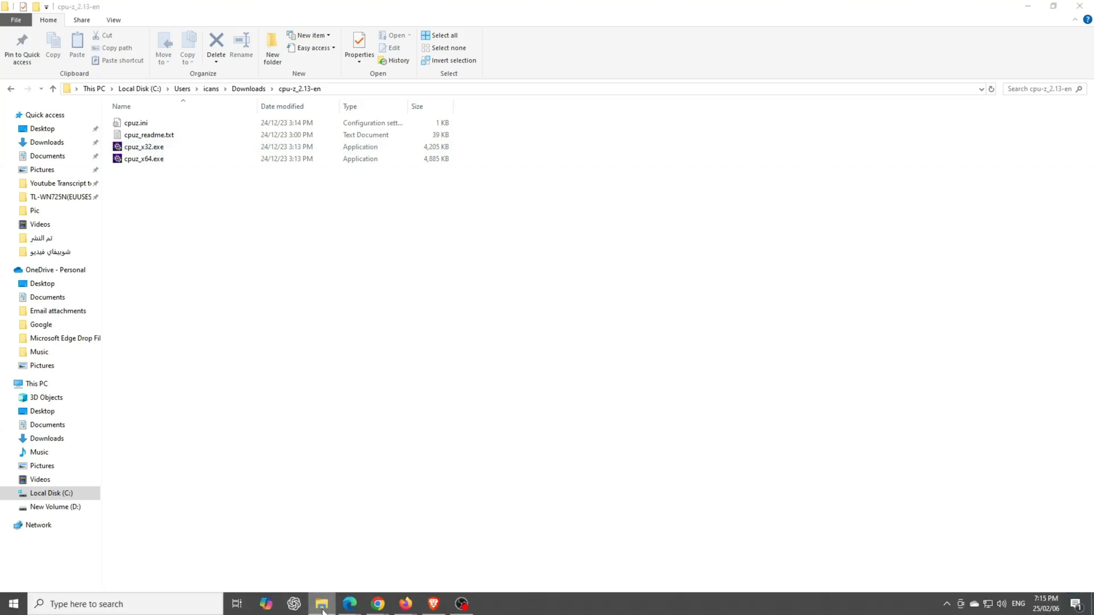
Step: Check This PC's system properties to confirm Windows is 64-bit
right_click(322, 611)
left_click(294, 545)
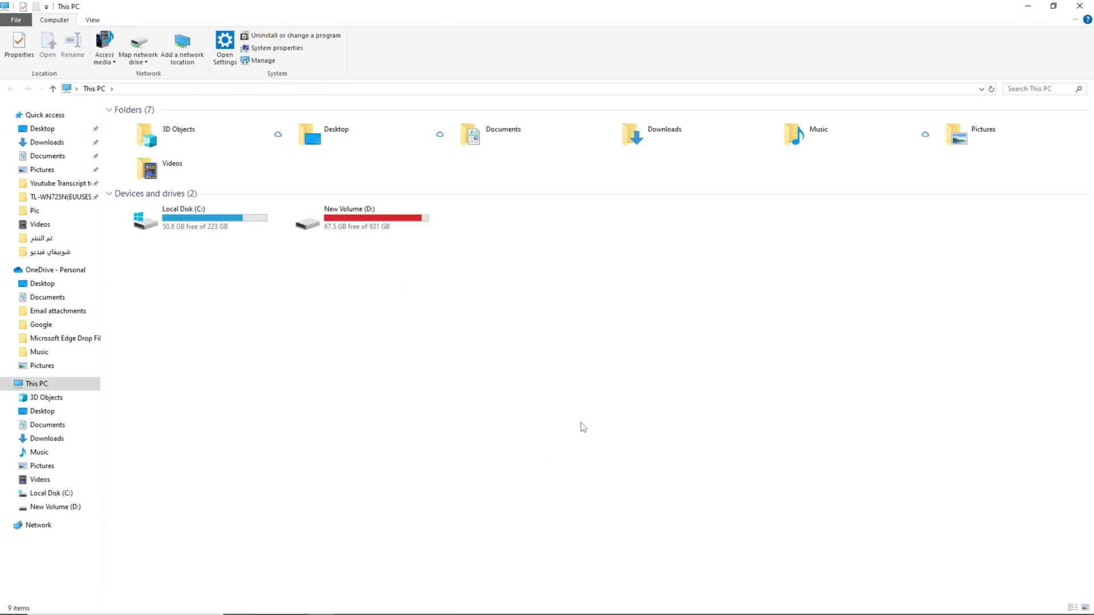
right_click(461, 263)
left_click(497, 373)
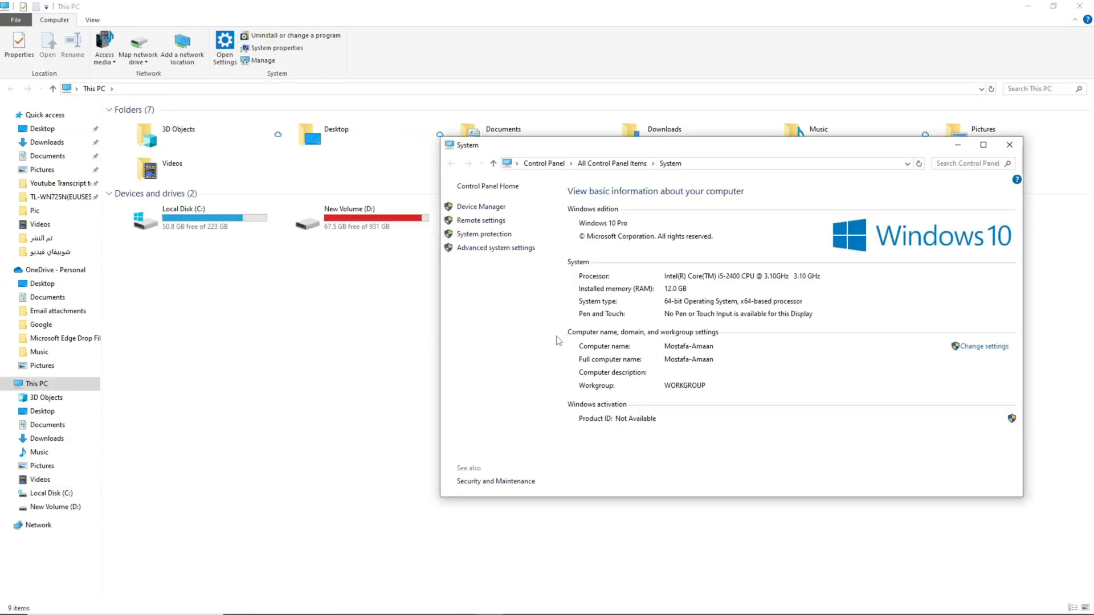
left_click(1009, 145)
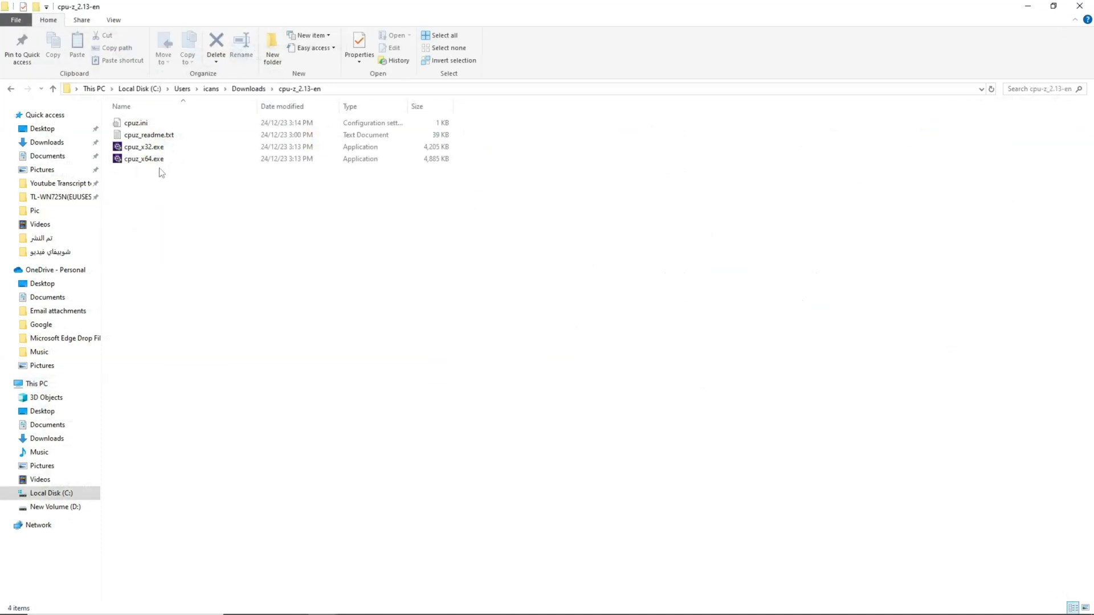
Step: Run cpuz_x64.exe as administrator, showing the Intel Core i5 2400 CPU page
right_click(149, 162)
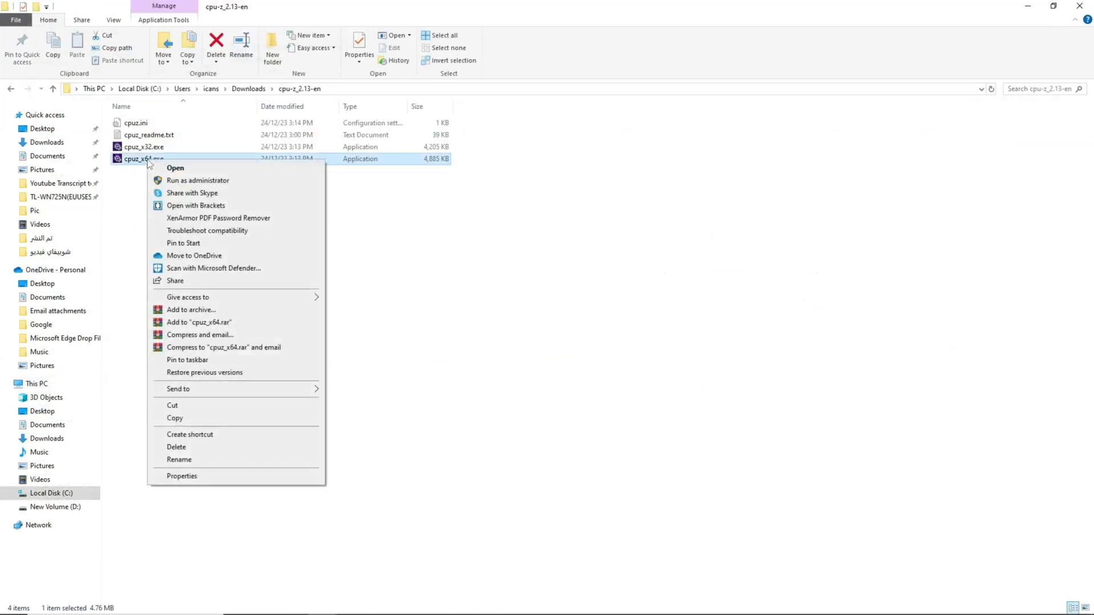
left_click(242, 182)
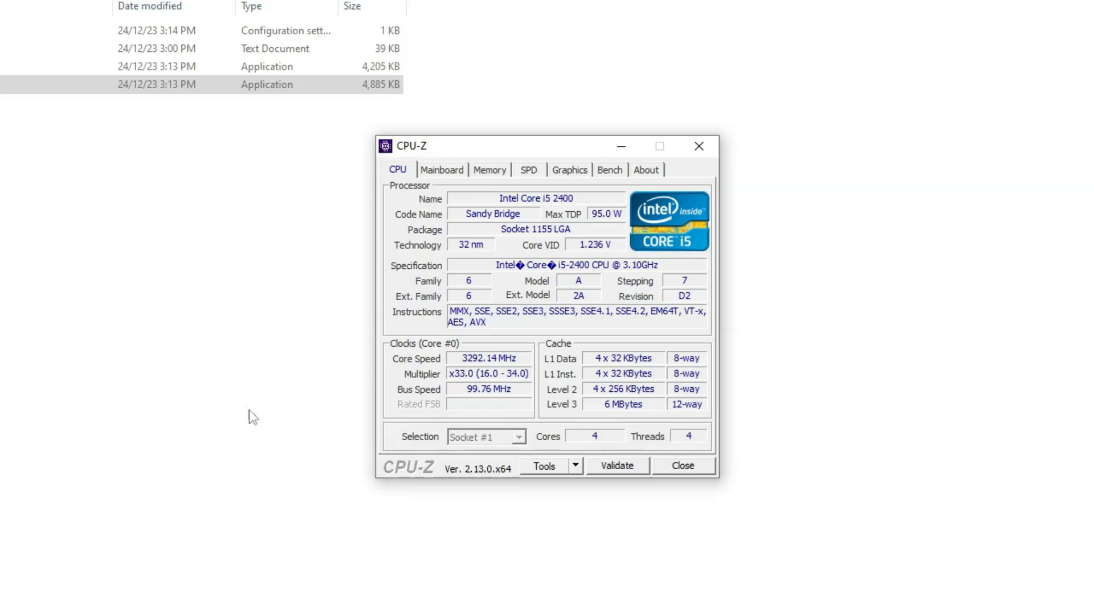
Step: Show CPU-Z's Memory tab: 12 GB dual-channel DDR3 at 665.1 MHz, 9-9-9-24 timings
left_click(487, 170)
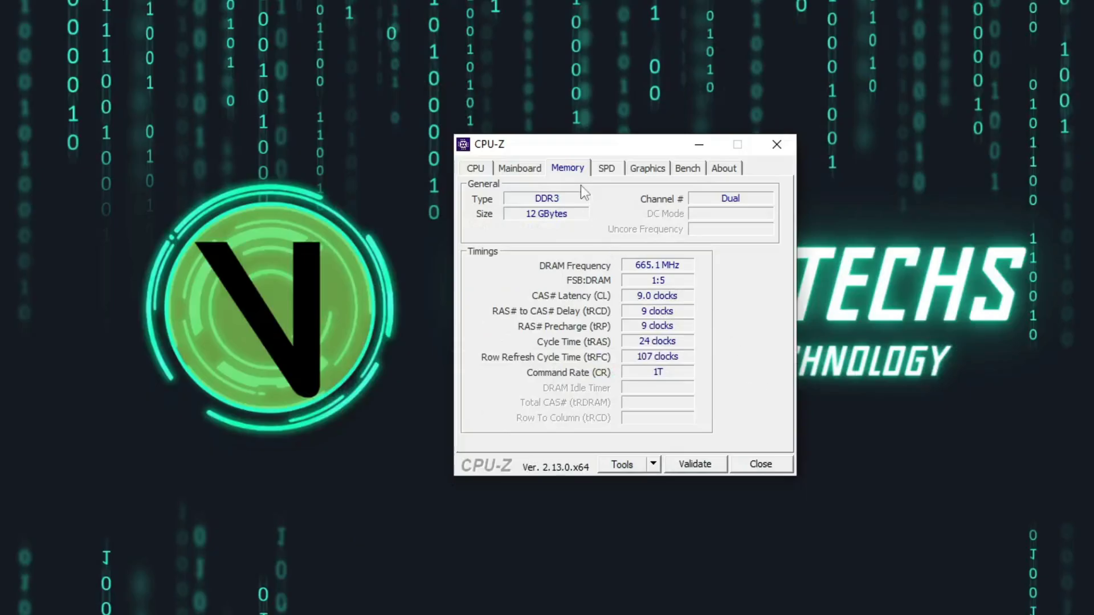
Step: On the SPD tab, view slot #1's 4 GB Kingston module, then slot #2's 8 GB Crucial DDR3L
left_click(603, 166)
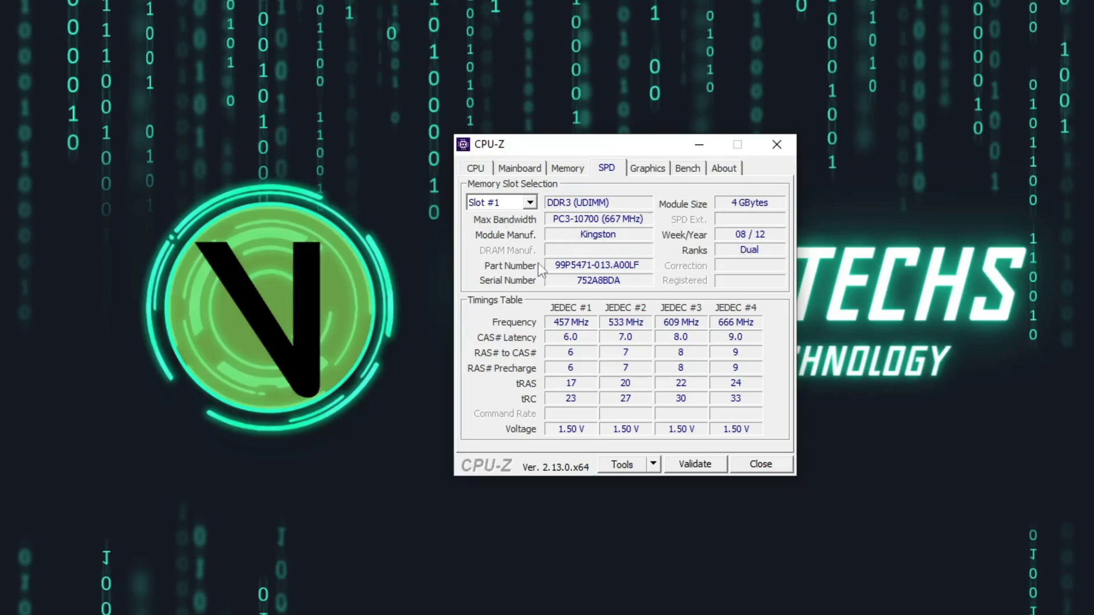
left_click(530, 203)
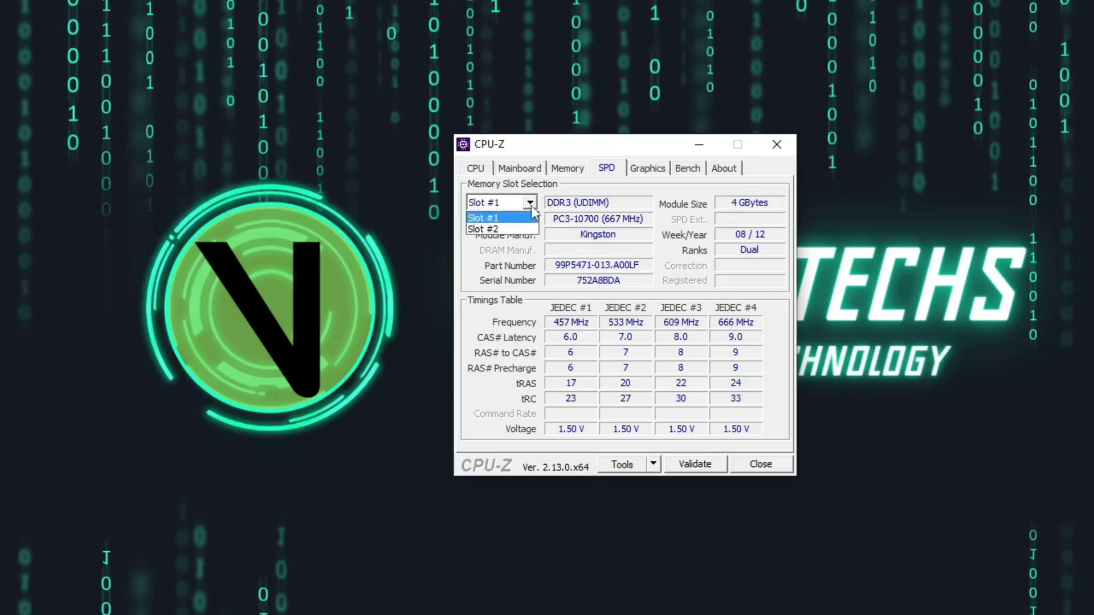
left_click(502, 233)
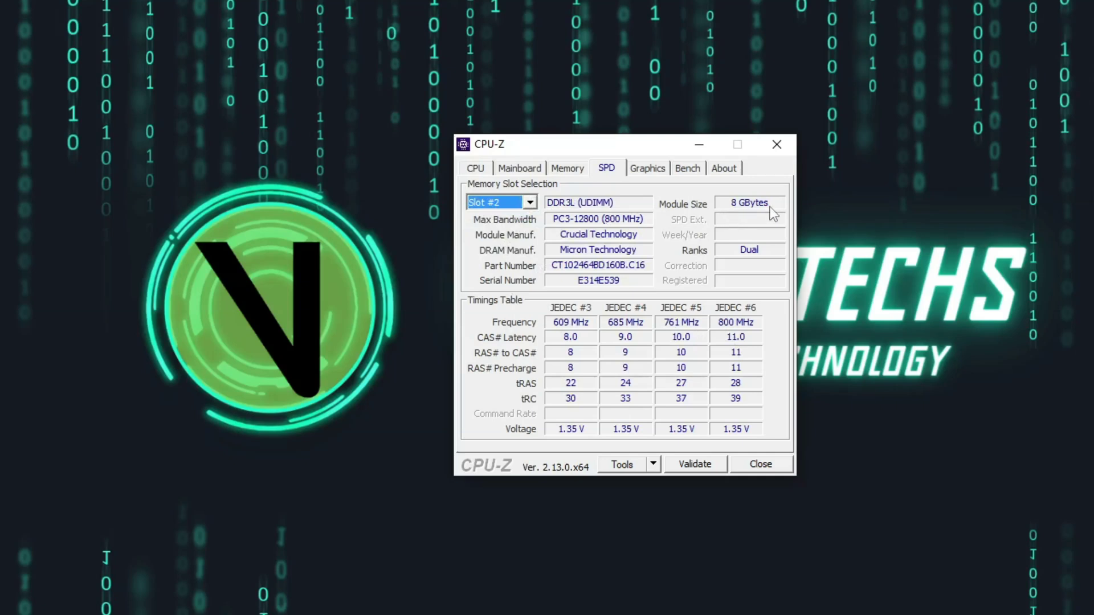